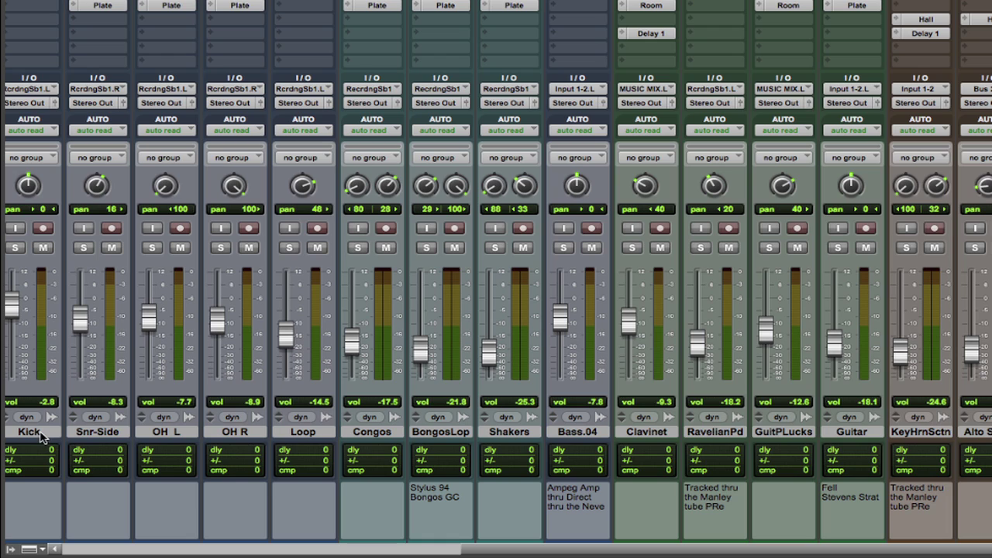
- Select the drum tracks Kick through Loop, then the percussion tracks, then Bass.04
click(39, 435)
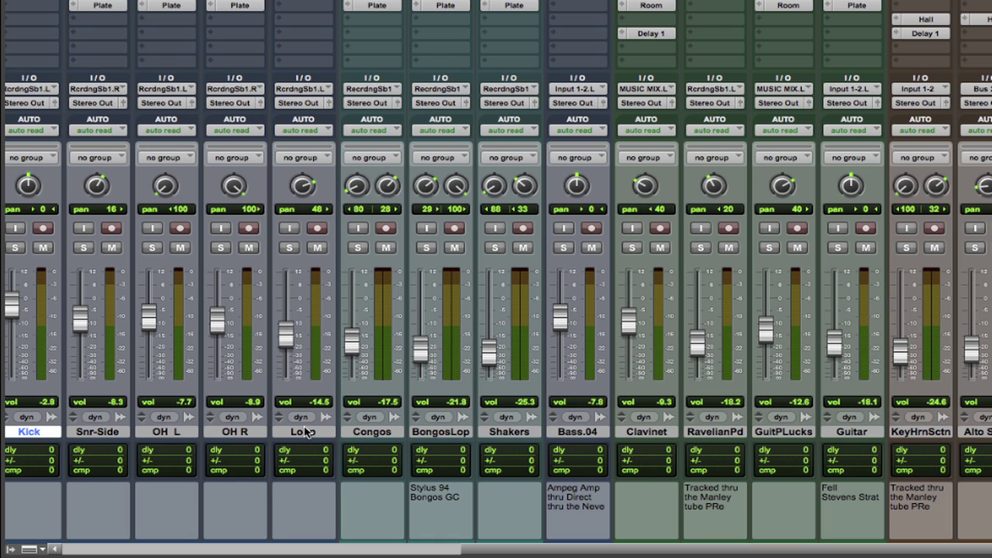
shift+click(306, 431)
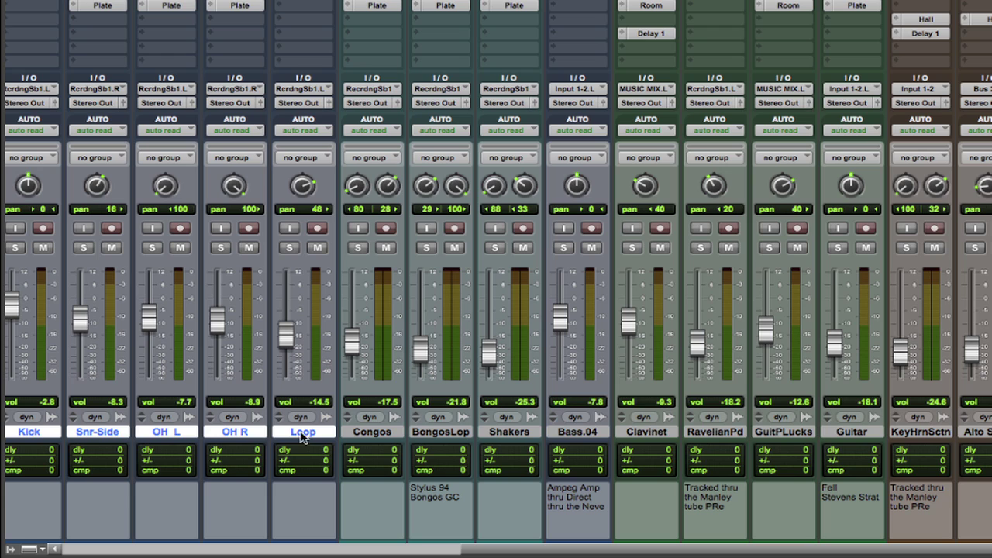
click(393, 436)
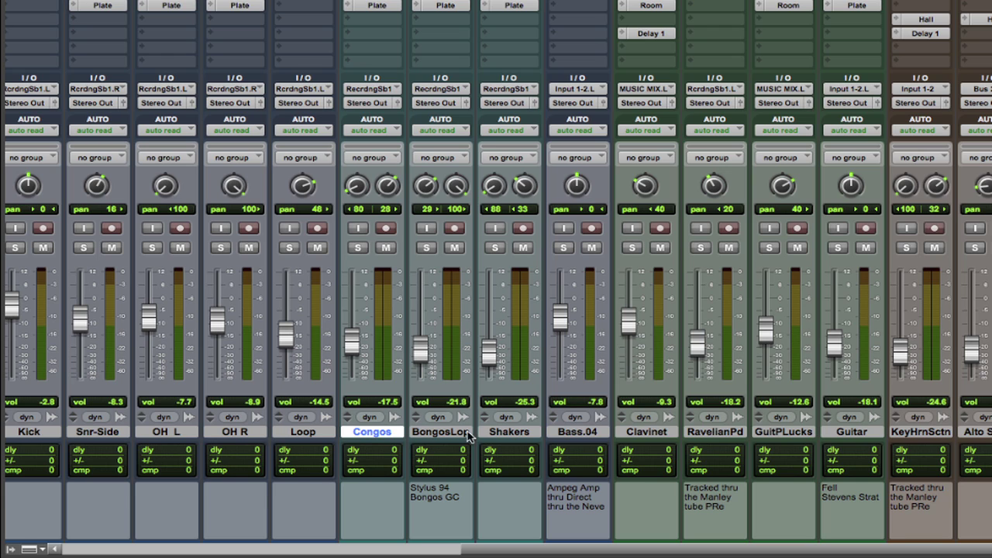
shift+click(517, 434)
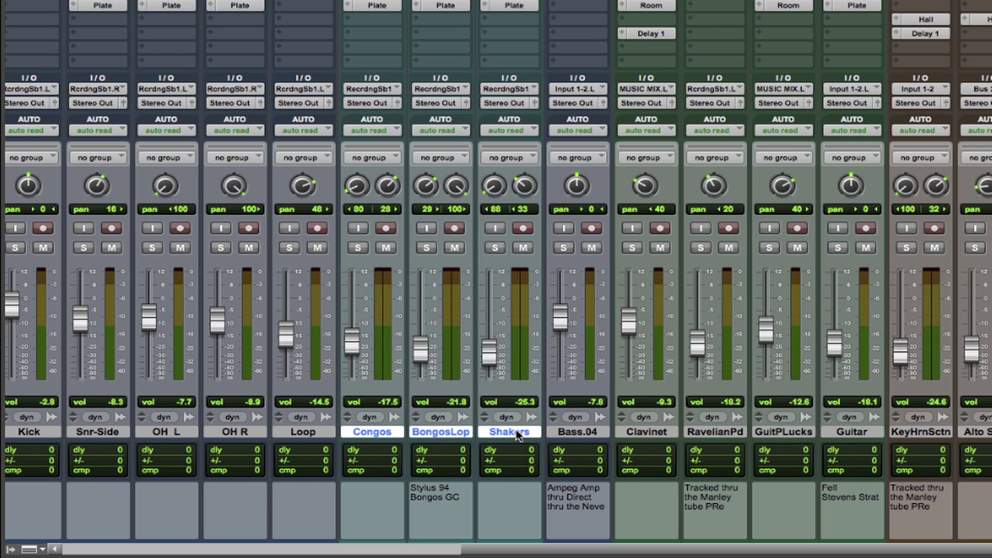
click(586, 431)
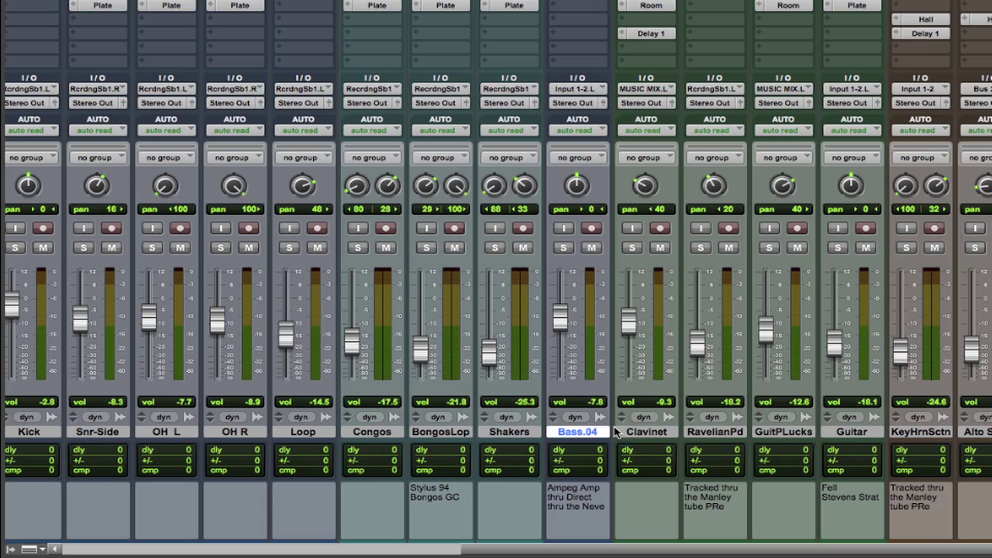
- Select the keys, guitars, horns through Sopr Sax 3, SOLOALTO, then Hall RET through Delay RET
click(636, 433)
shift+click(711, 434)
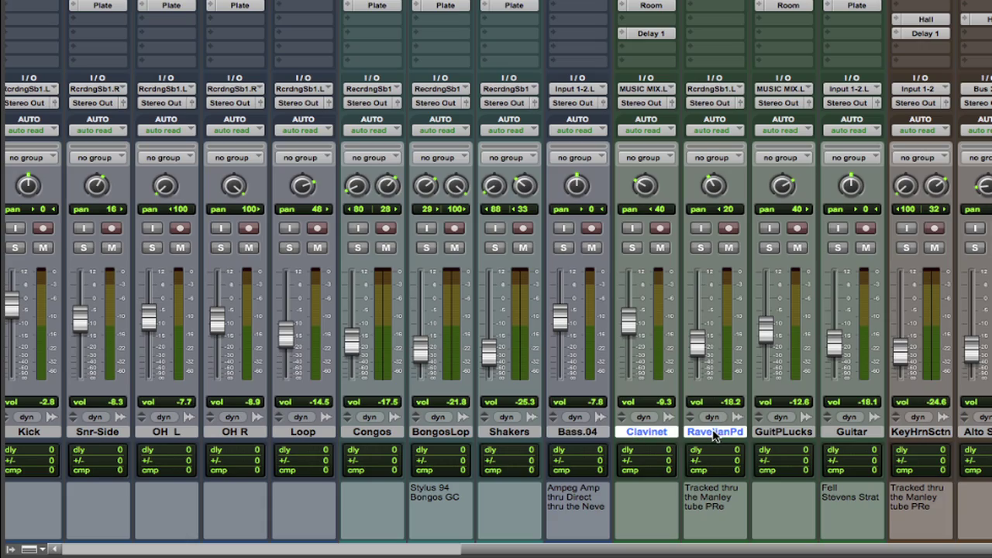
click(779, 434)
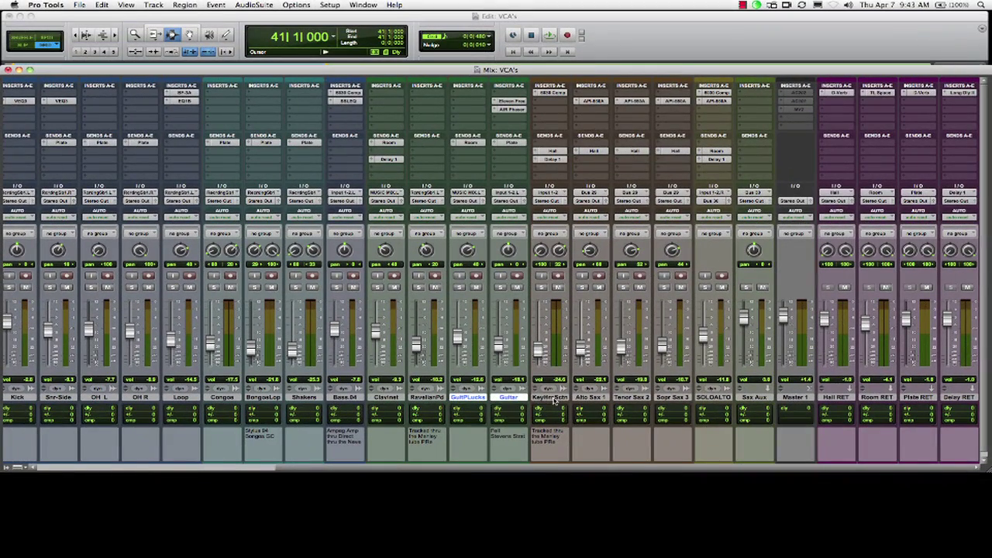
click(675, 410)
shift+click(678, 398)
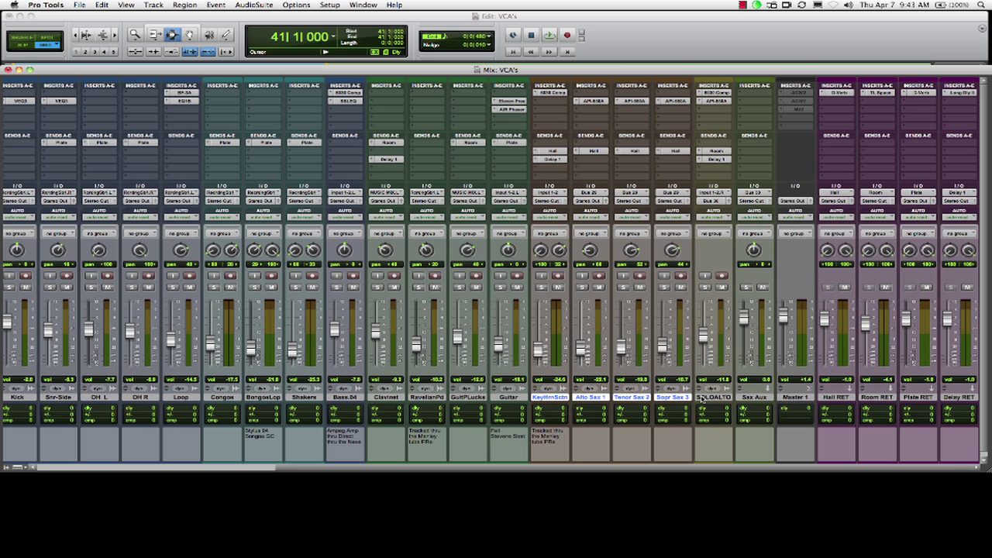
click(702, 397)
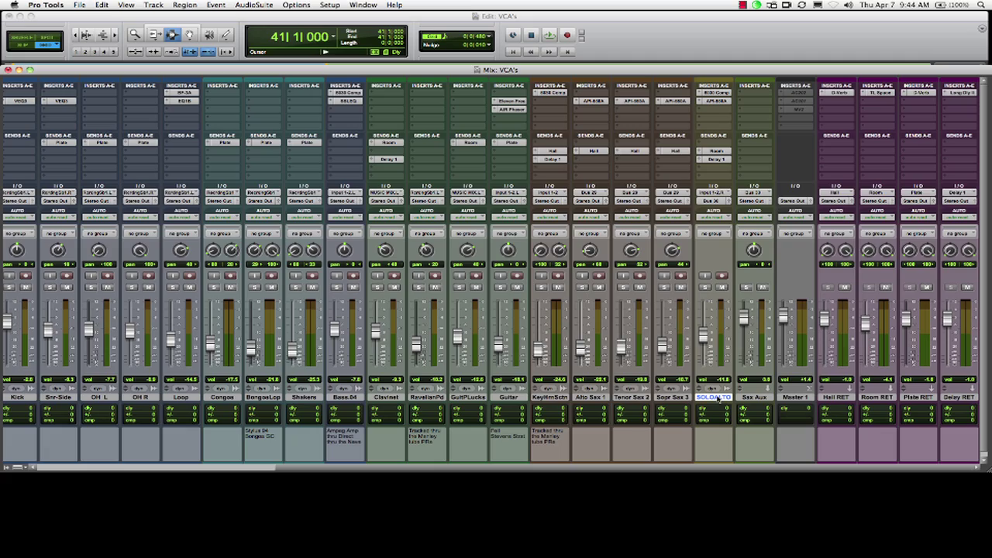
click(842, 399)
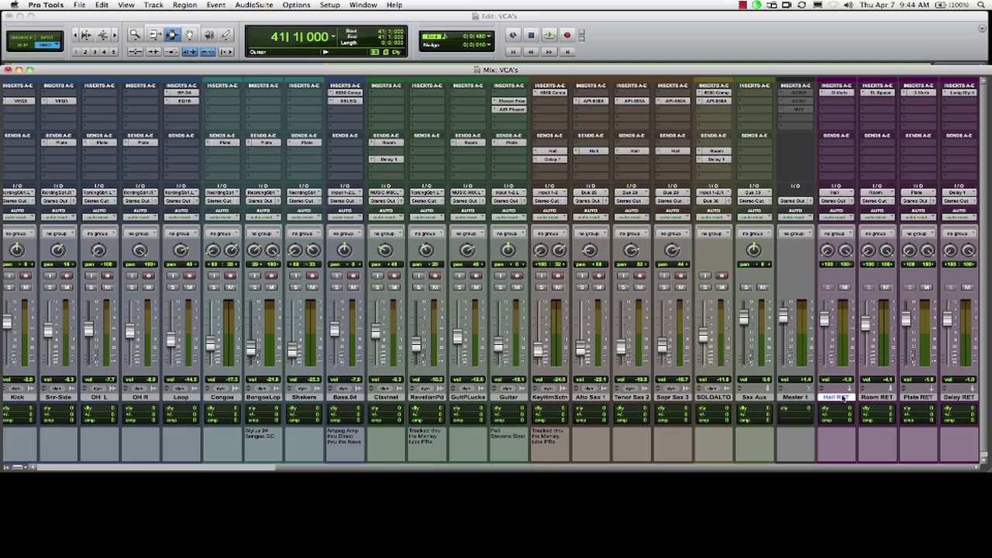
shift+click(968, 400)
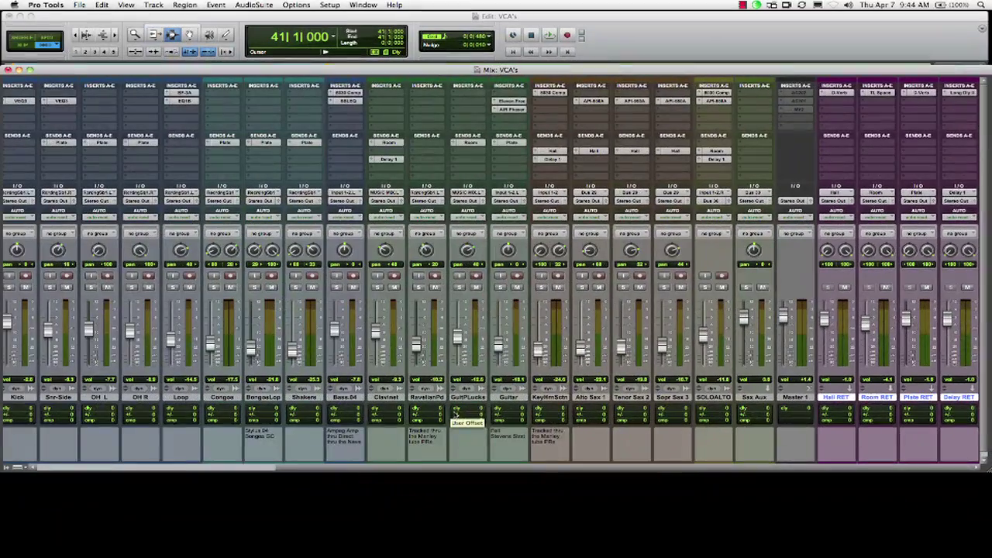
- Scroll to the VCA masters and open vDRUMS' name dialog, cancelling without renaming it
scroll(13, 409, left, 8)
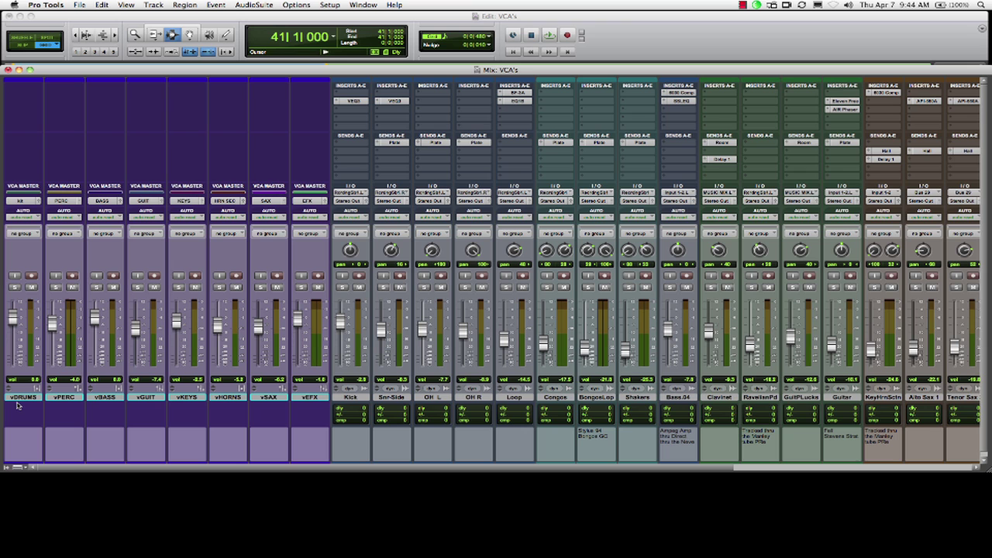
click(24, 398)
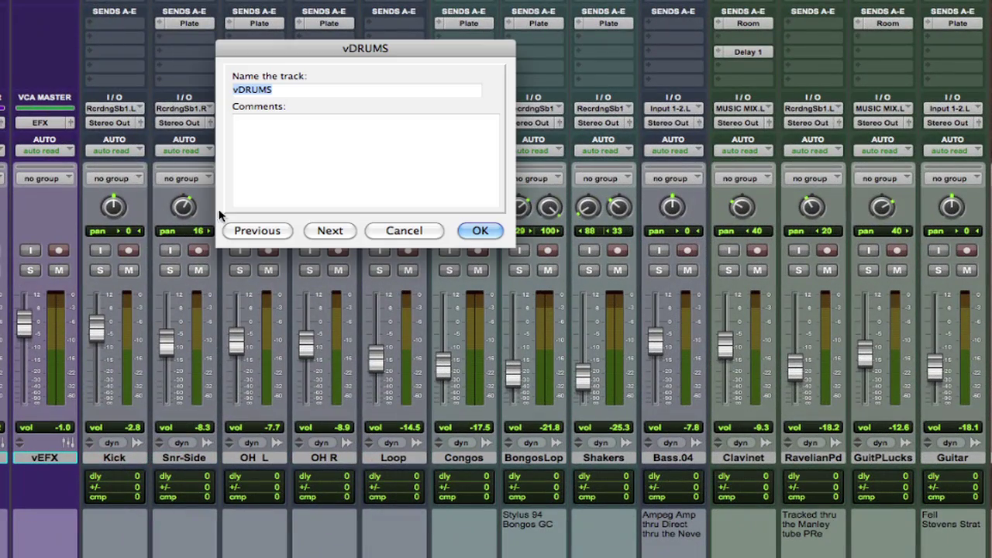
drag(372, 44, 313, 73)
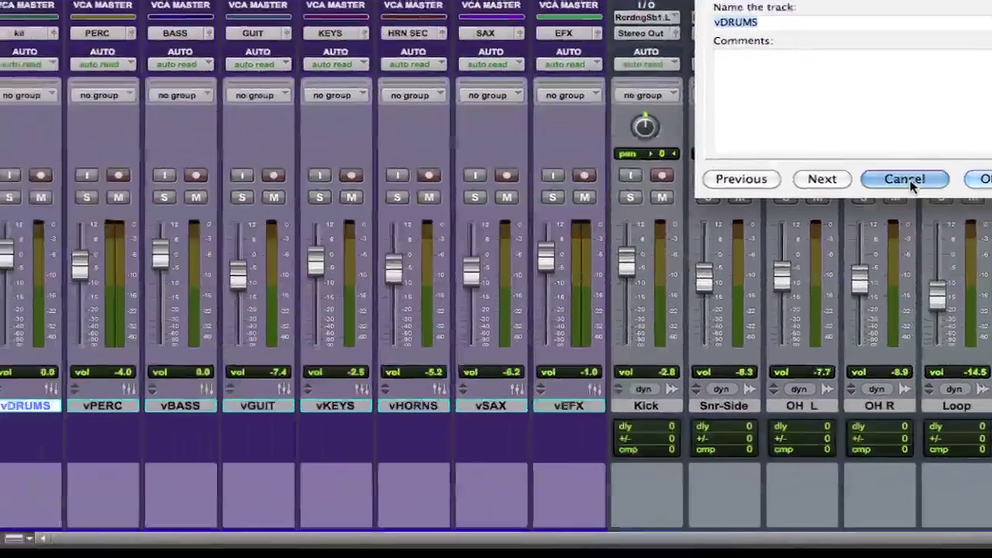
click(343, 253)
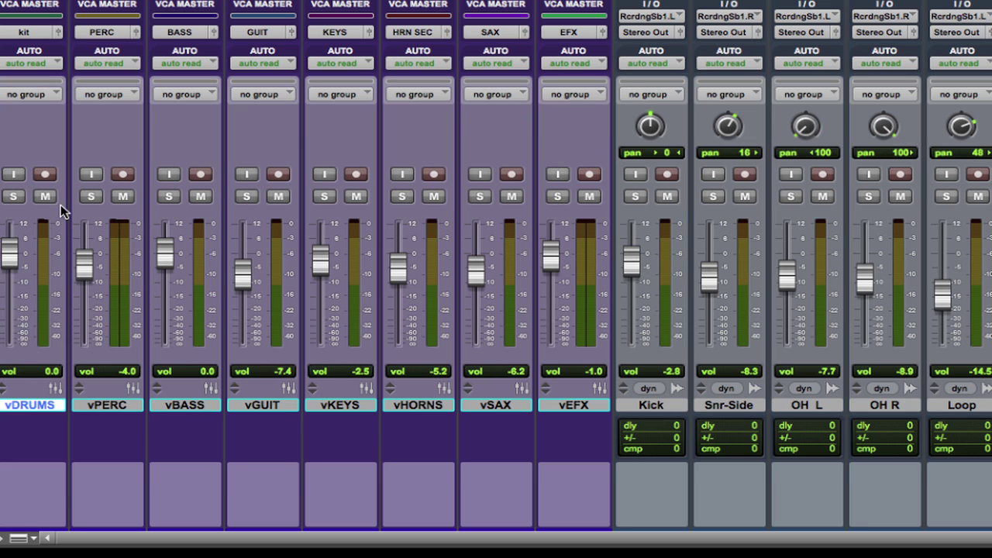
- Start playback and solo, then unsolo, the vDRUMS and vPERC VCAs
key(space)
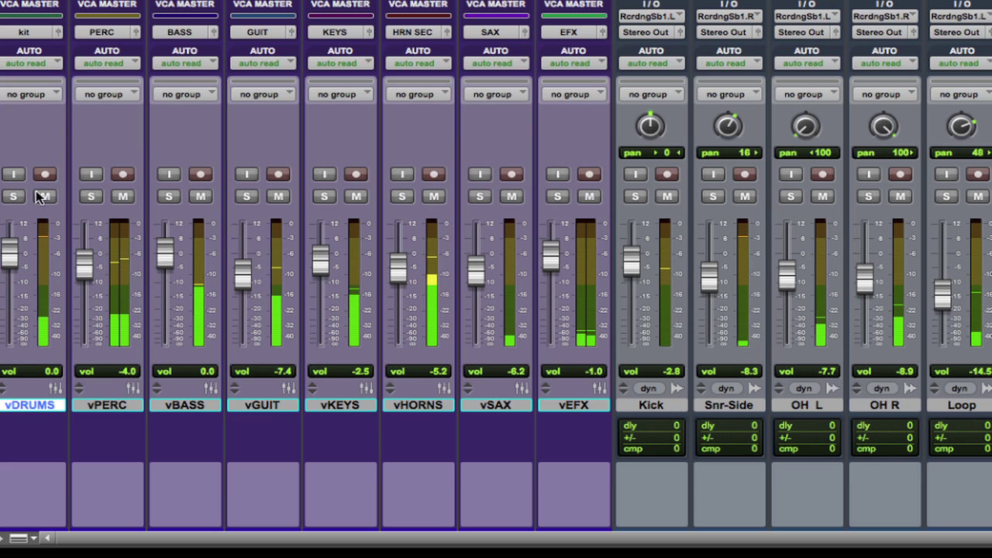
click(14, 196)
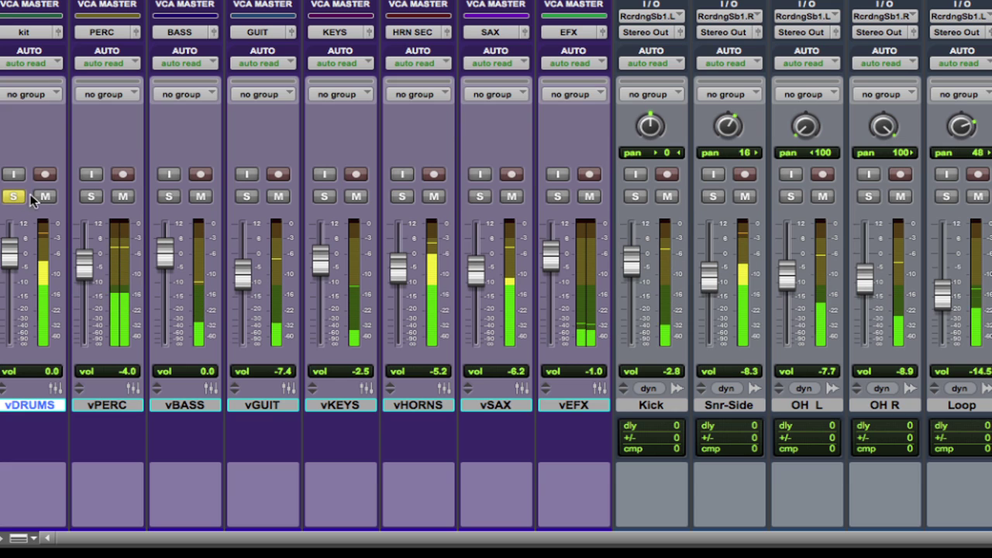
click(87, 198)
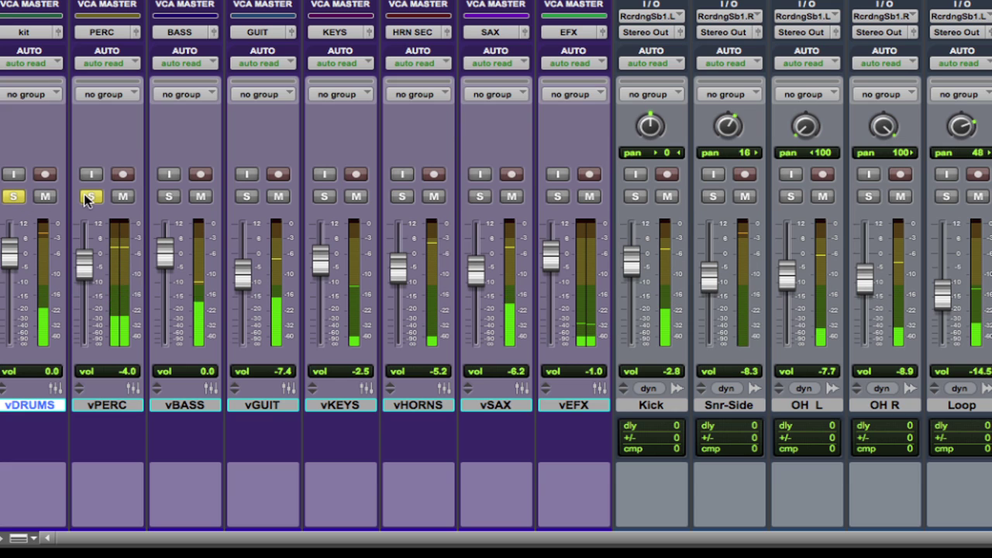
click(15, 197)
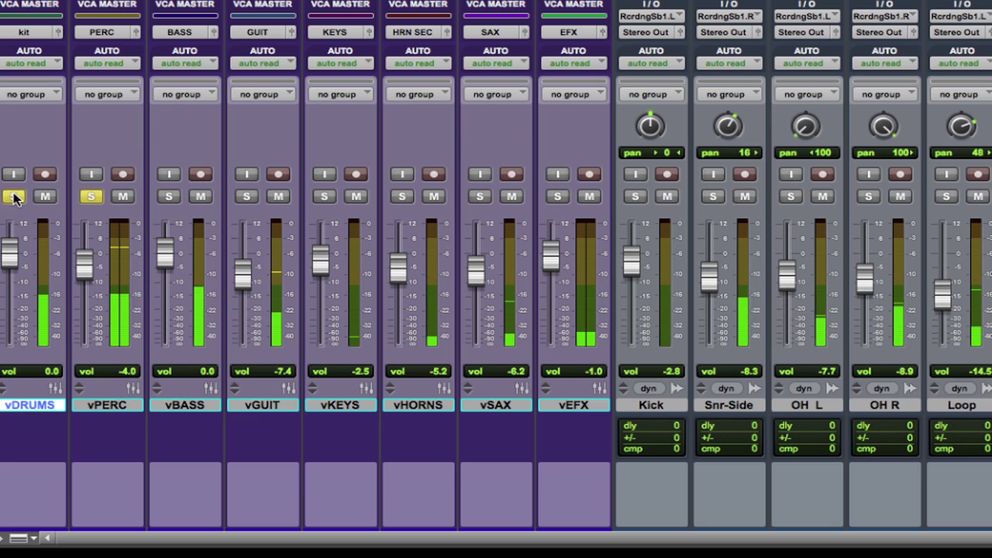
click(87, 197)
- Mute and unmute drums and percussion via their VCAs, then toggle vPERC input monitoring on and off
click(45, 196)
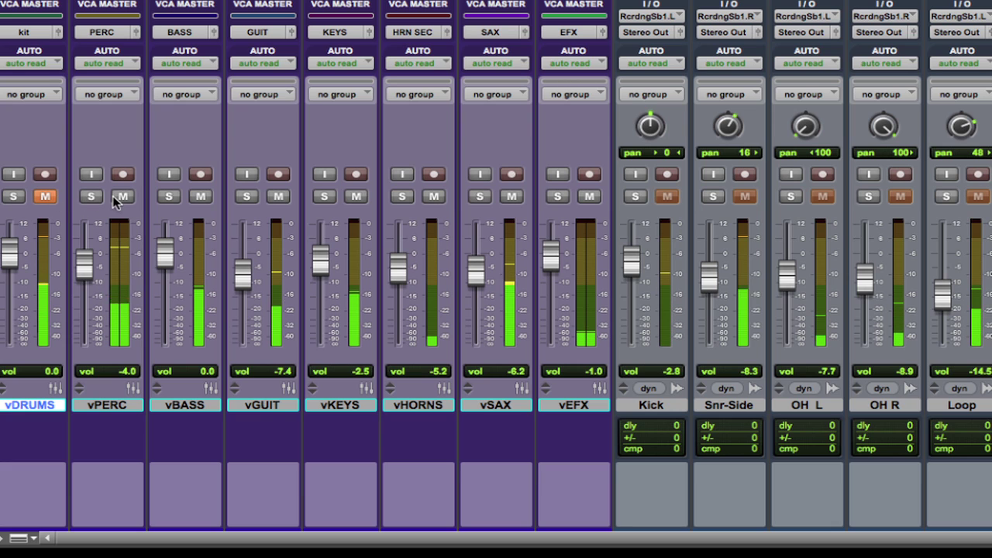
click(120, 197)
click(44, 196)
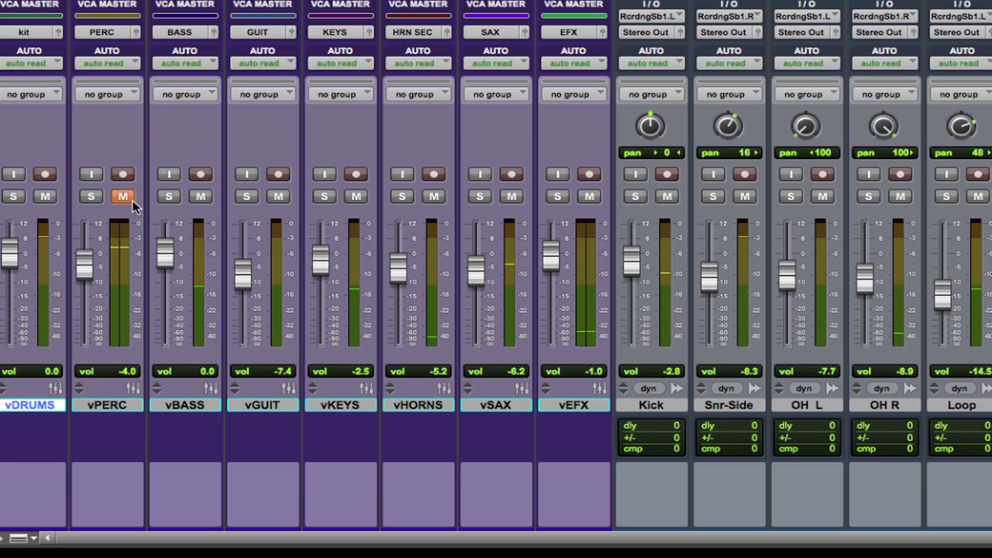
click(121, 198)
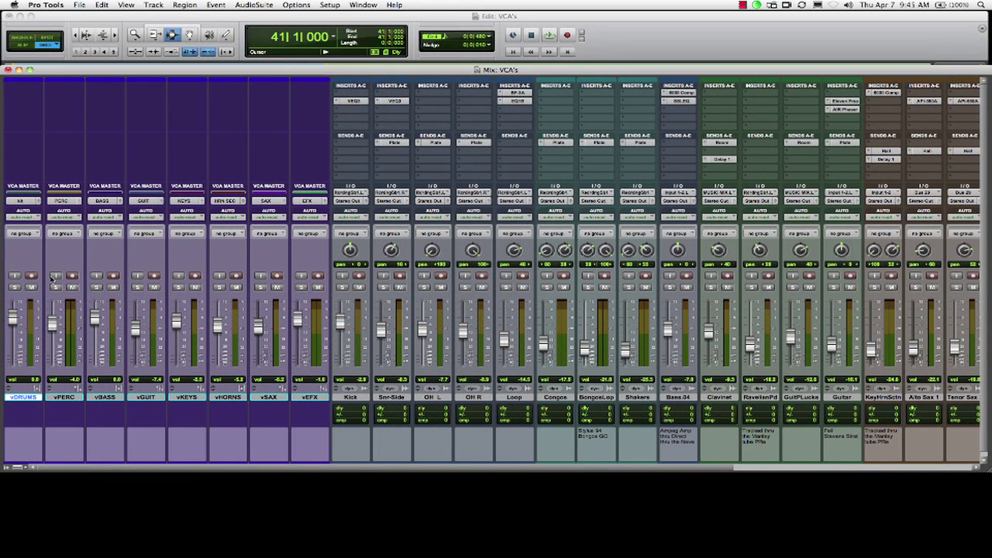
click(55, 277)
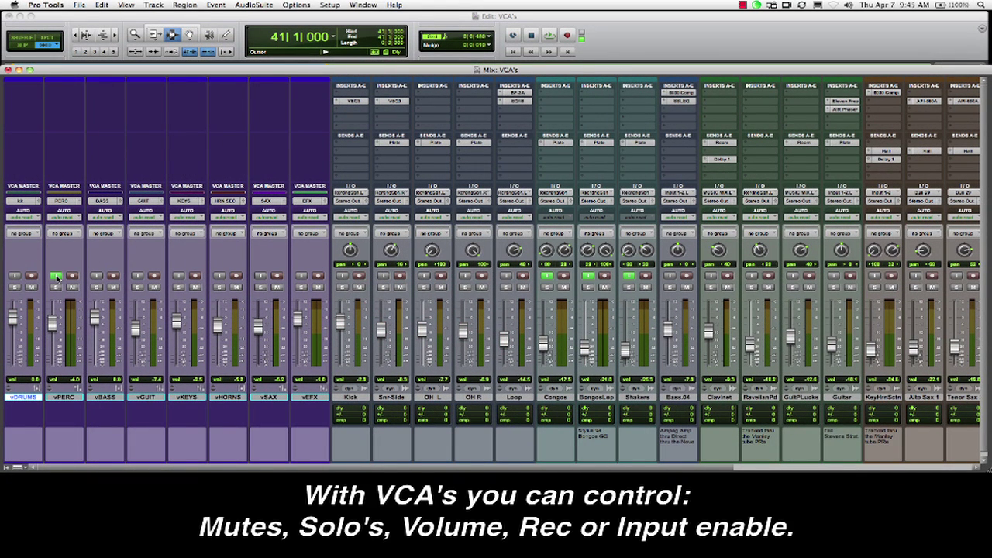
click(56, 277)
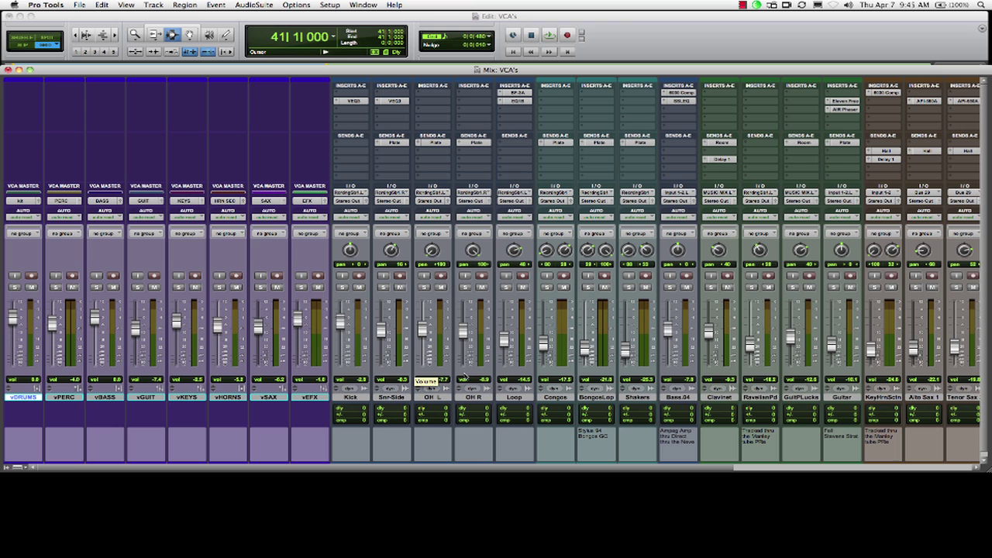
- Mute the VCA masters in one sweep, plus vHORNS, silencing their grouped tracks
scroll(620, 422, right, 6)
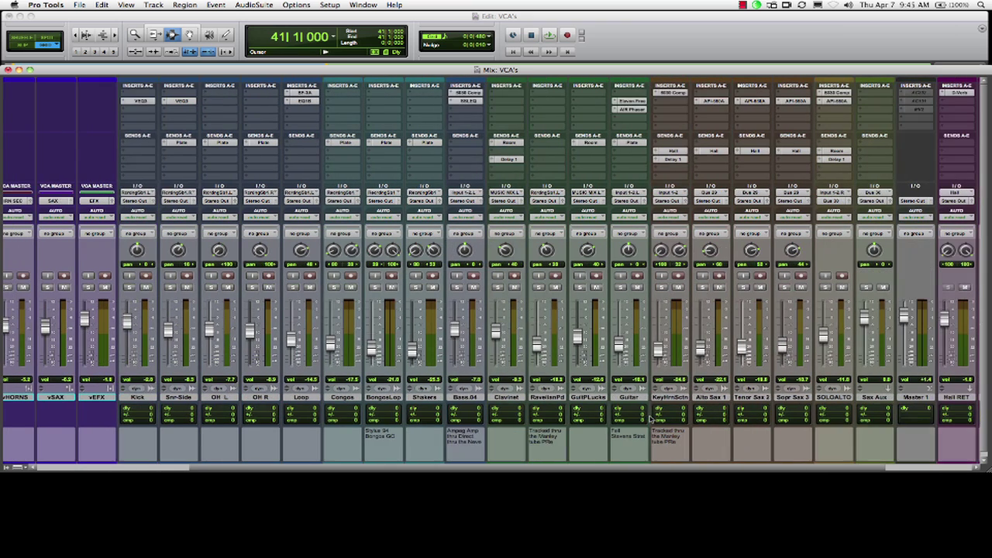
scroll(577, 415, left, 6)
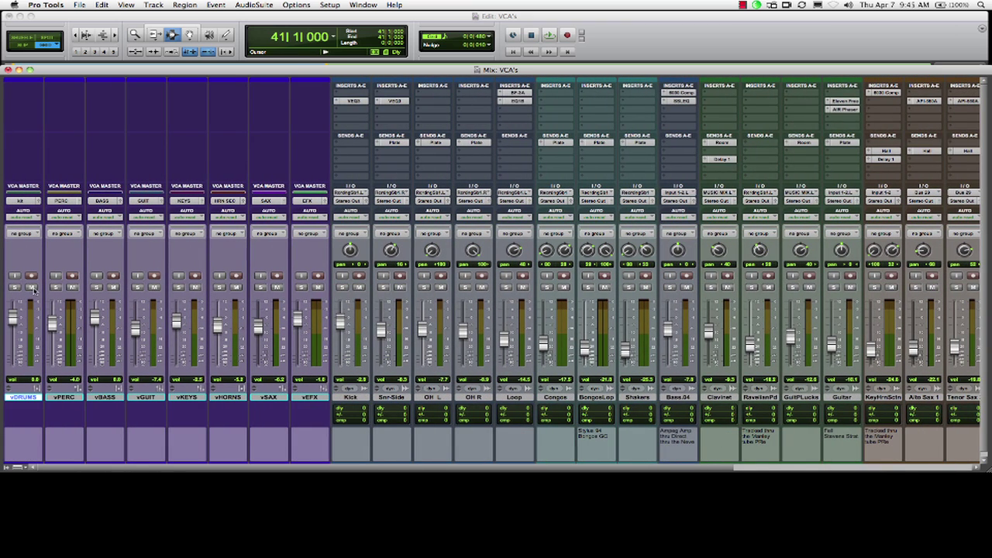
drag(33, 289, 149, 289)
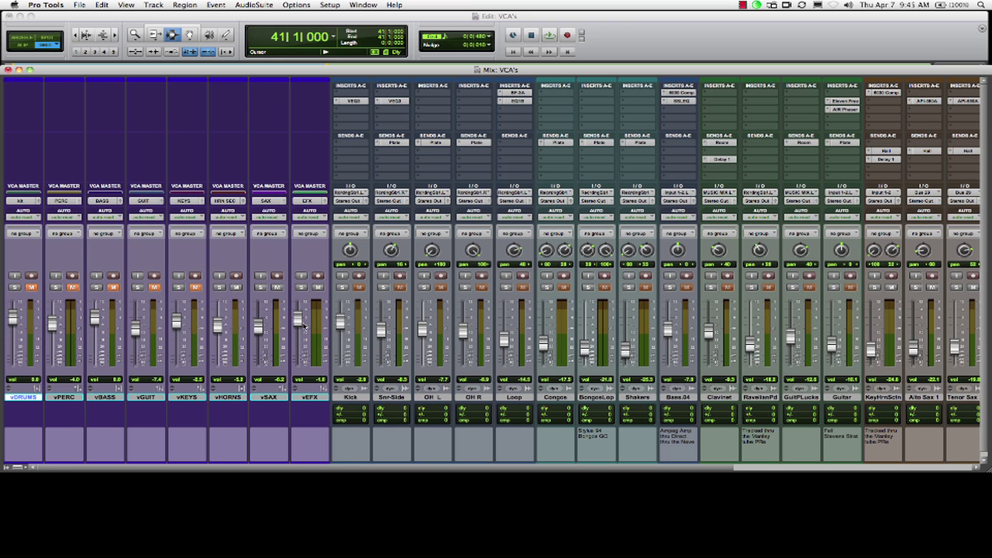
scroll(654, 404, right, 5)
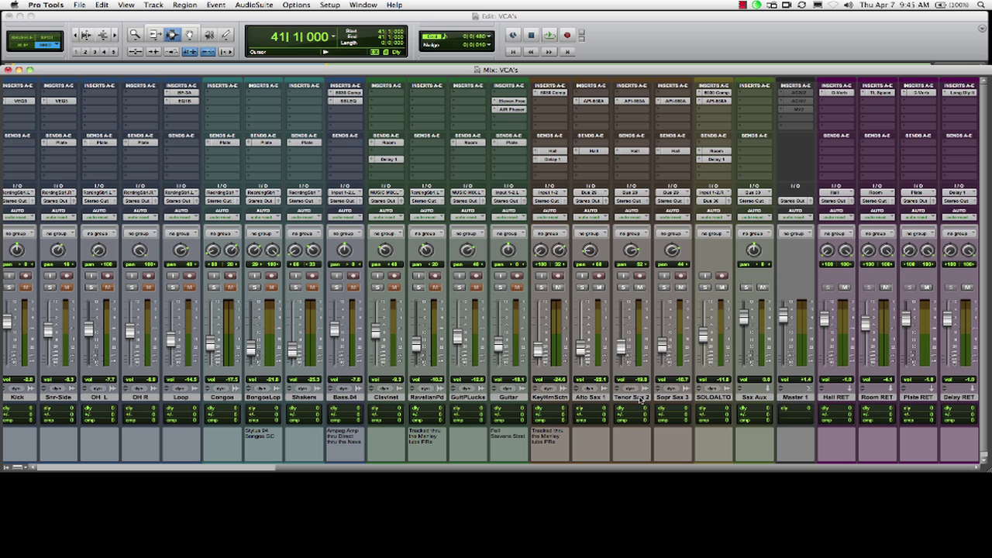
scroll(654, 351, left, 5)
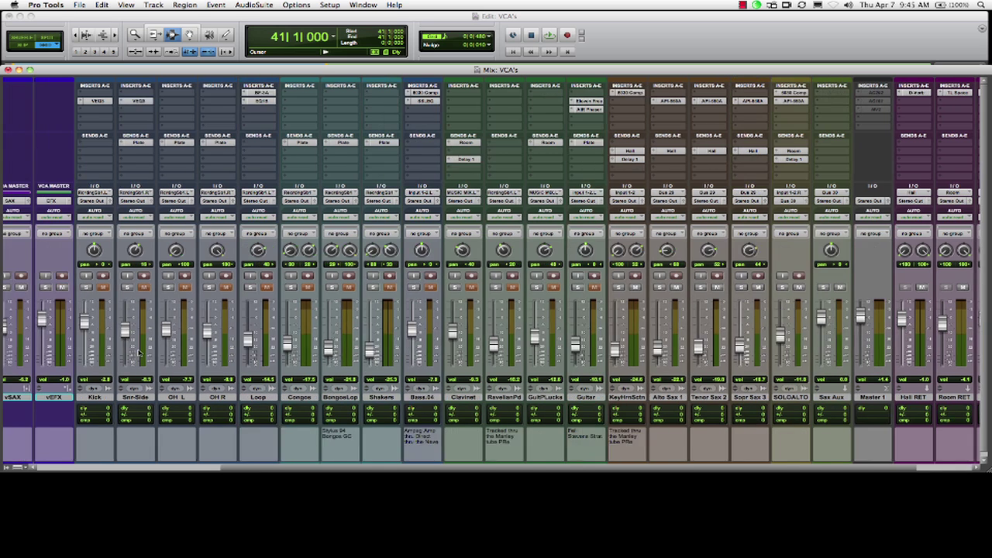
click(79, 289)
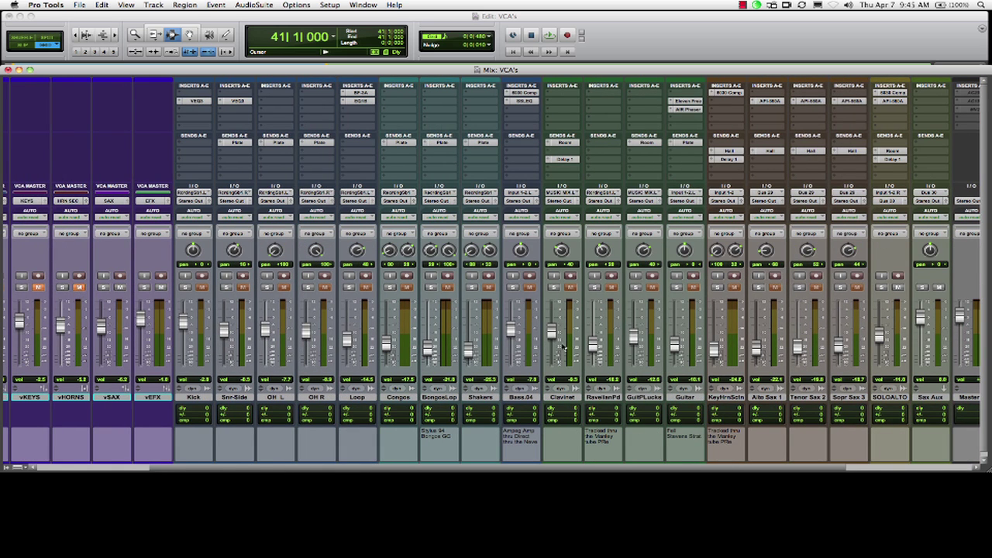
- Select the SOLOALTO track and start playing the session
scroll(563, 346, right, 3)
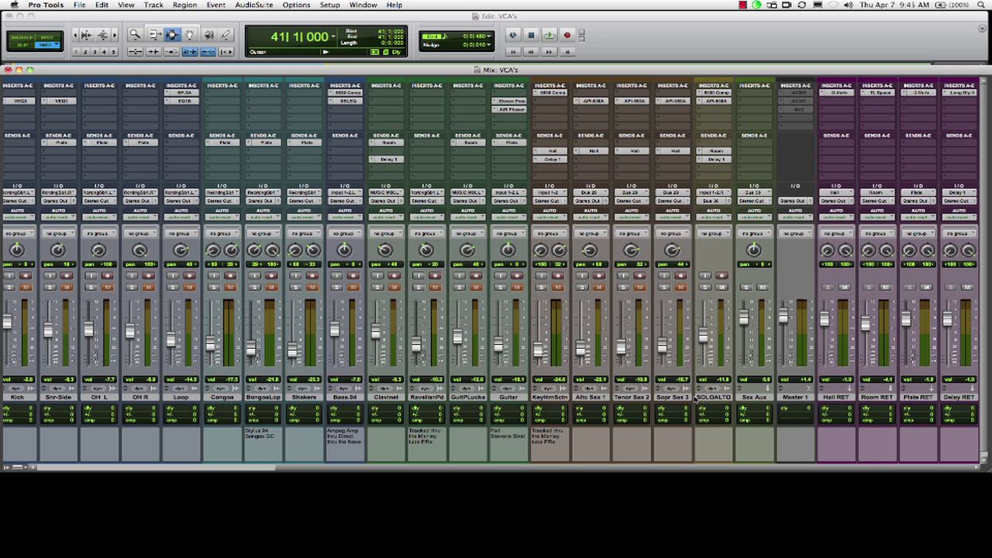
click(718, 396)
key(space)
key(space)
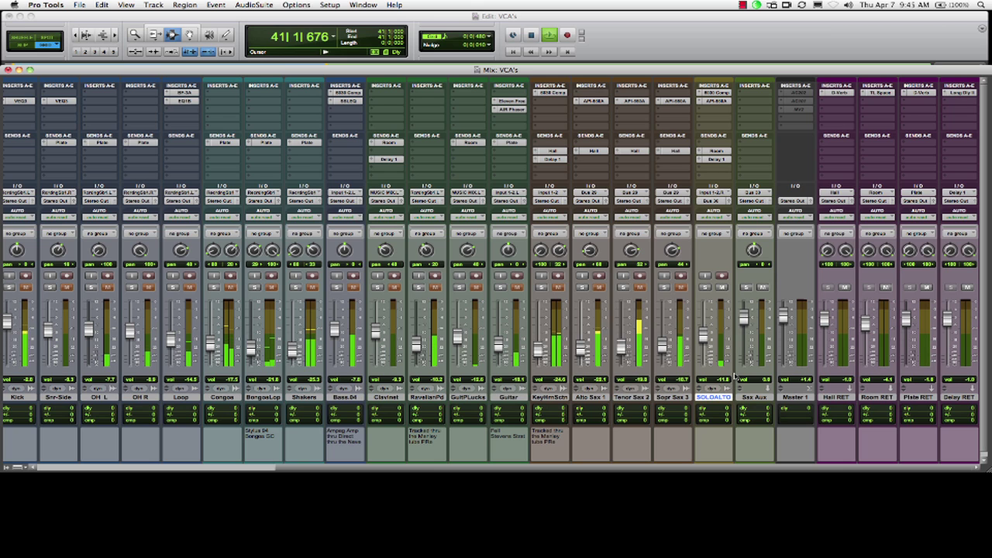
key(space)
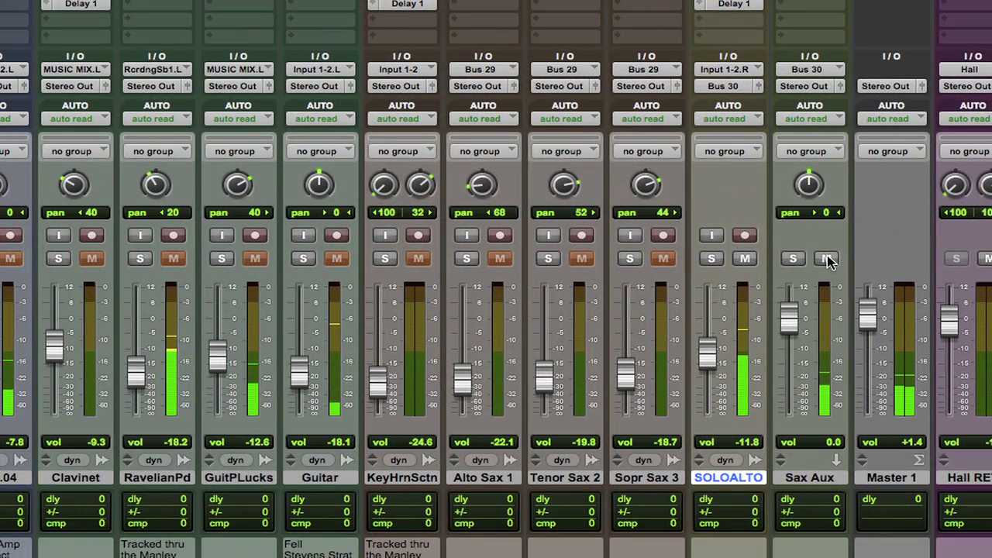
- Mute then unmute the Sax Aux track, then solo and unsolo it
click(826, 259)
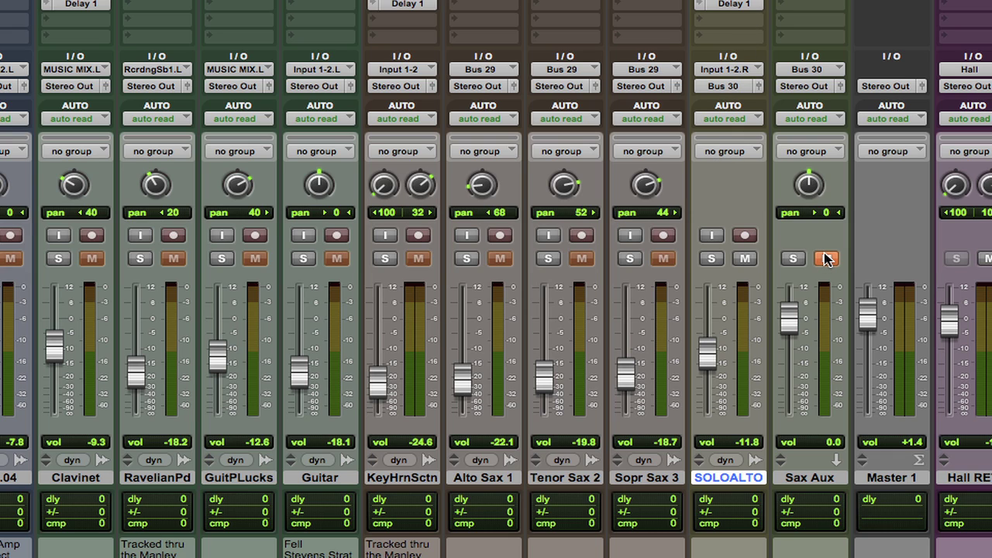
click(826, 260)
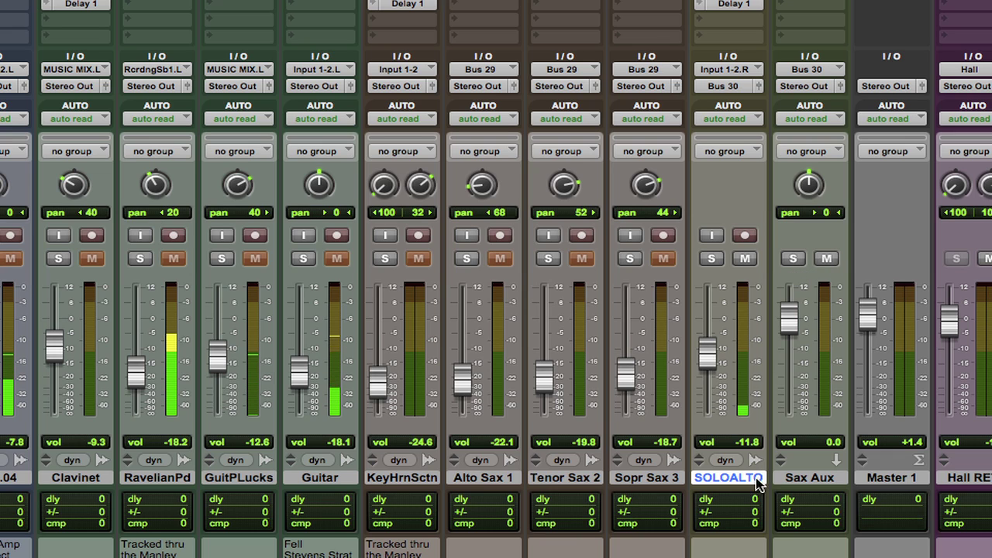
click(792, 260)
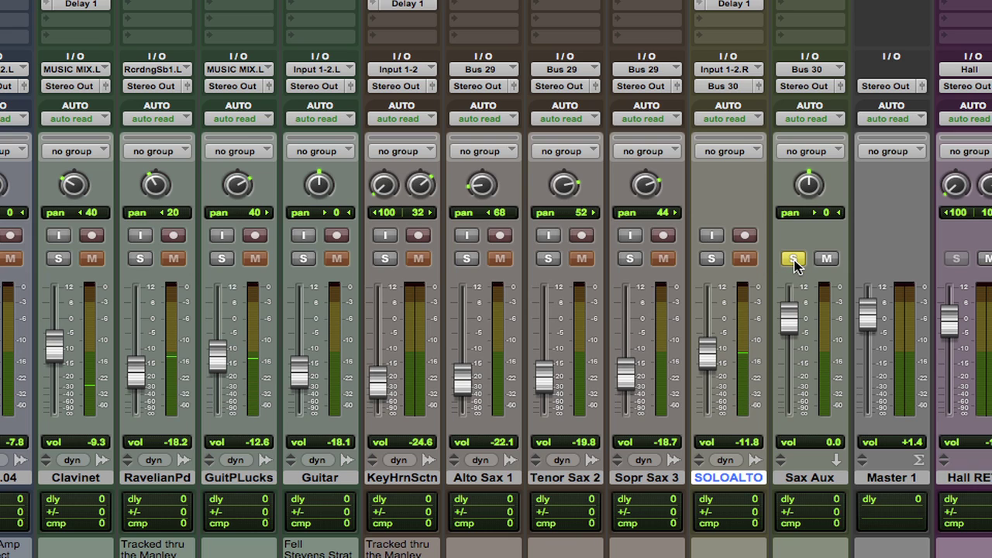
click(792, 260)
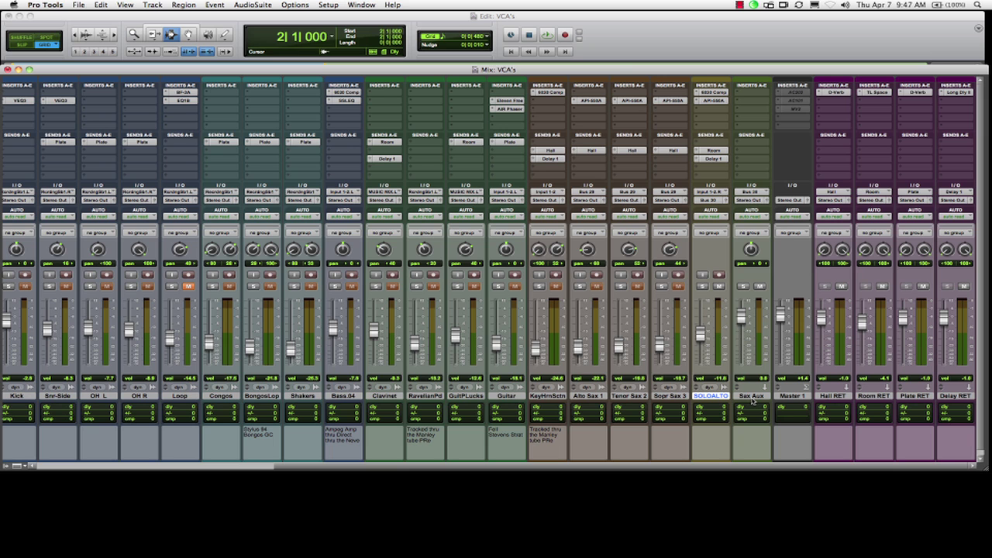
scroll(542, 414, left, 8)
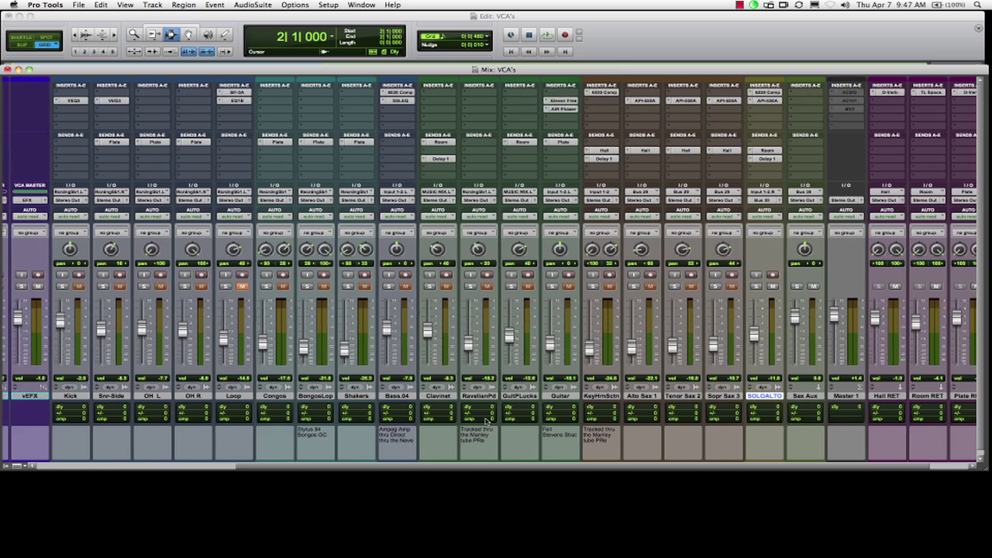